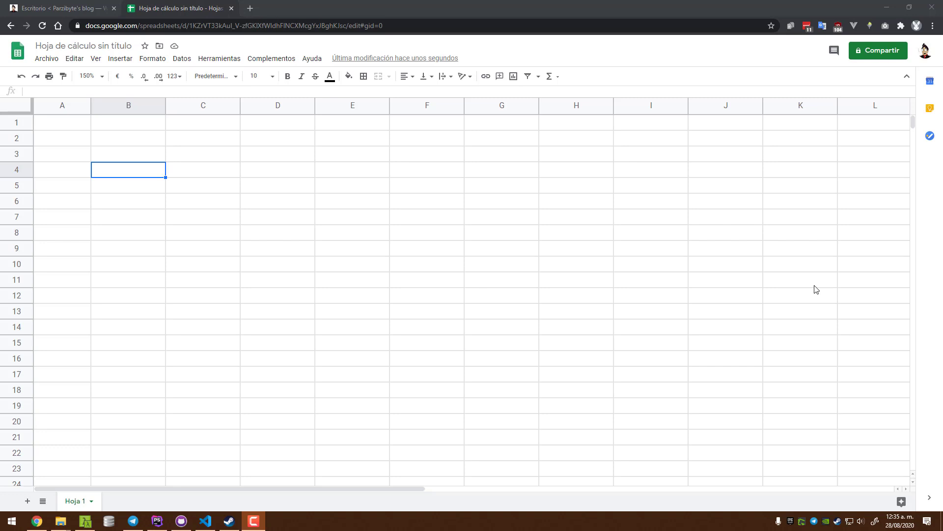
- Enter the starting date '1 de agosto de 2020' in cell A1
{"action": "left_click", "coordinate": [64, 127]}
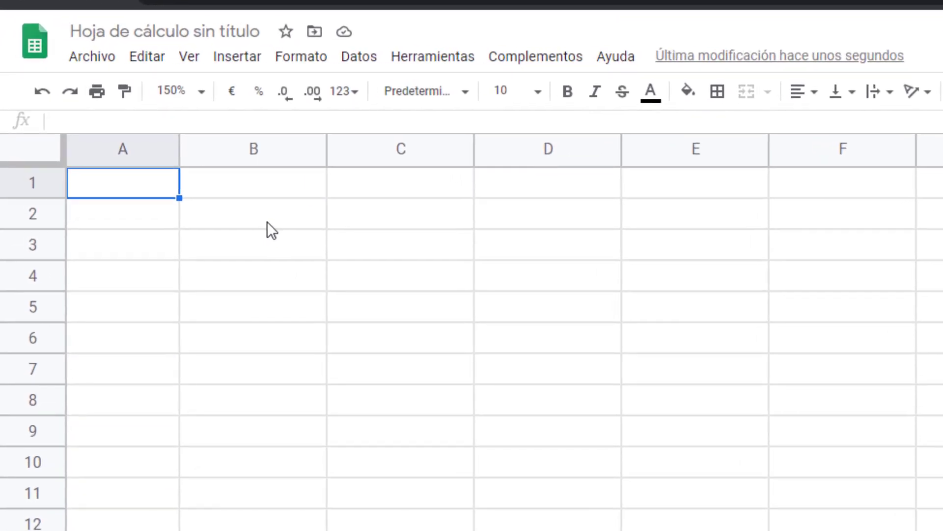
{"action": "type", "text": "1"}
{"action": "key", "text": "BackSpace"}
{"action": "type", "text": "agosto "}
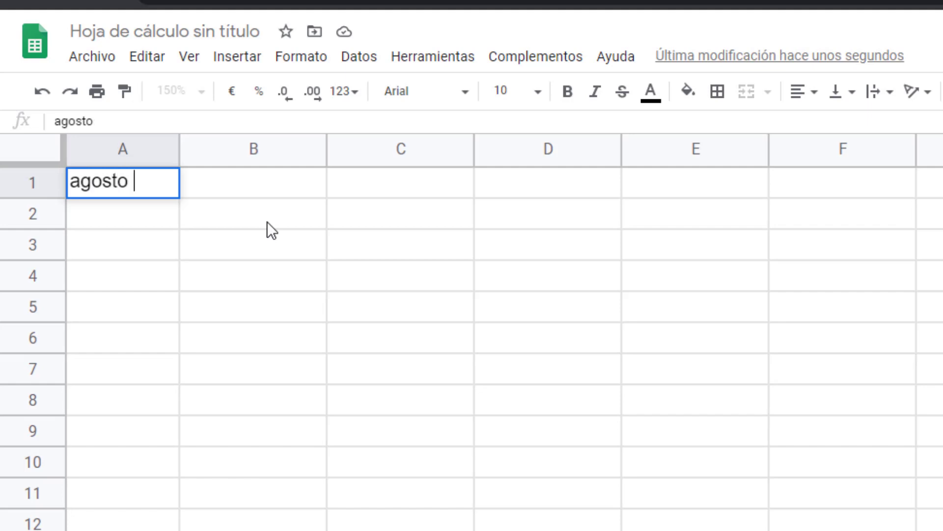
{"action": "type", "text": "de 2020"}
{"action": "key", "text": "Return"}
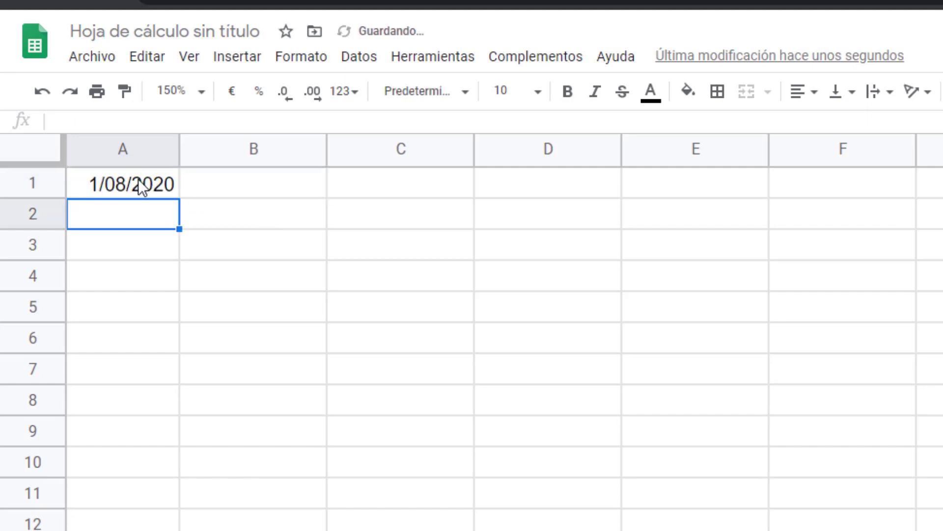
- Check that A1 stores 1/08/2020 and move to cell A2
{"action": "left_click", "coordinate": [141, 187]}
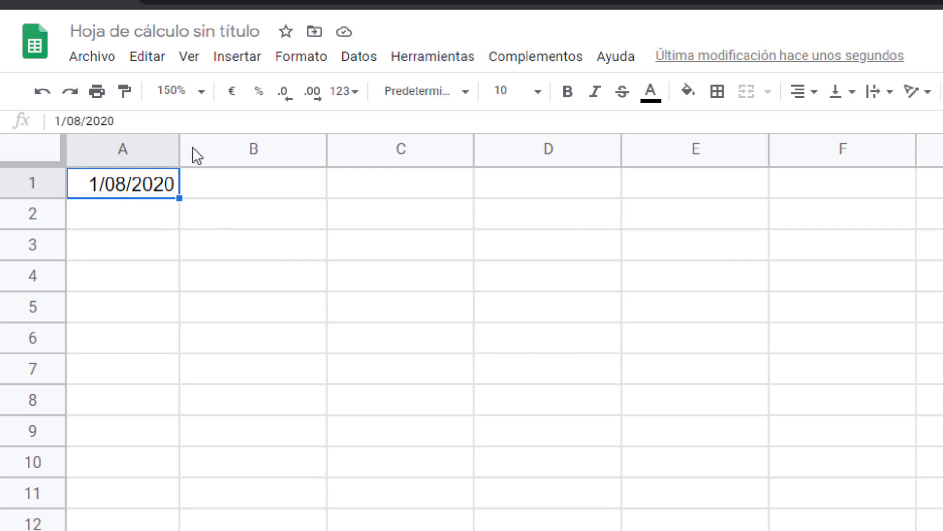
{"action": "left_click", "coordinate": [141, 216]}
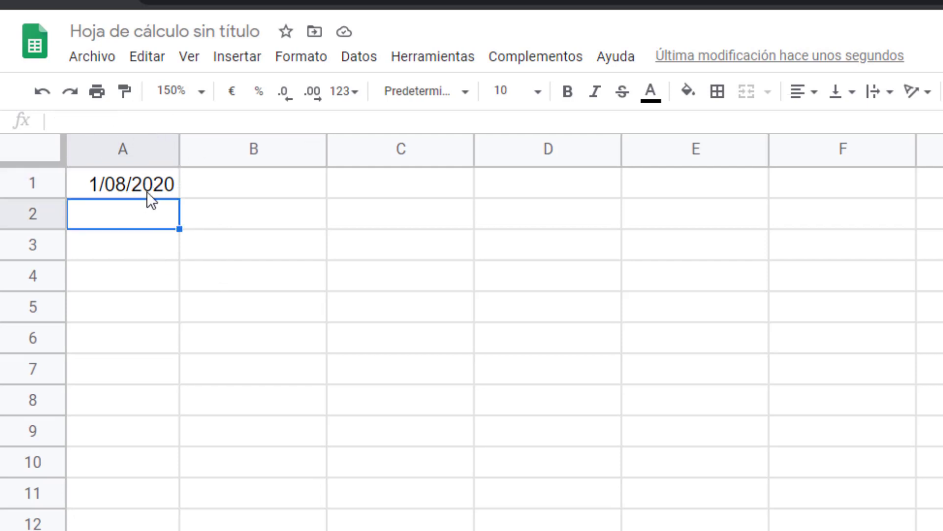
{"action": "left_click", "coordinate": [131, 252]}
{"action": "left_click", "coordinate": [142, 275]}
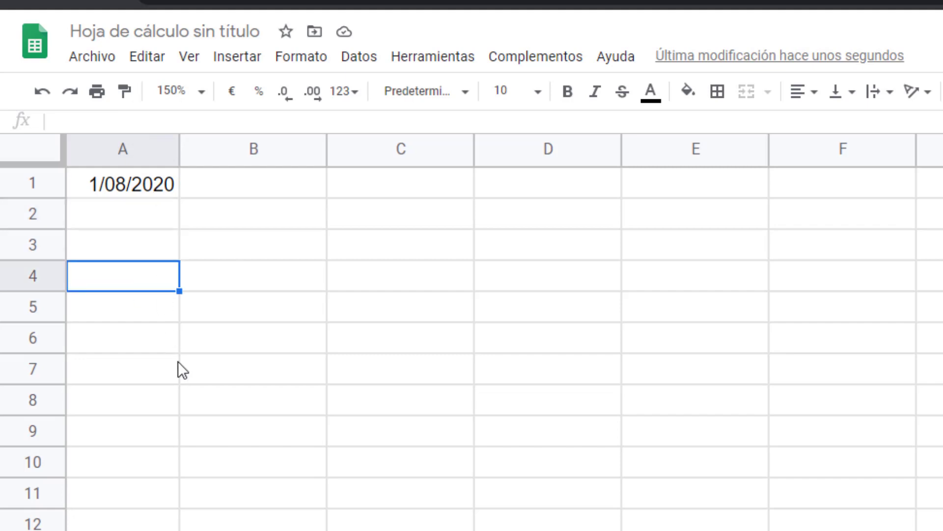
{"action": "key", "text": "Up"}
{"action": "key", "text": "Up"}
{"action": "key", "text": "Up"}
{"action": "left_click", "coordinate": [162, 215]}
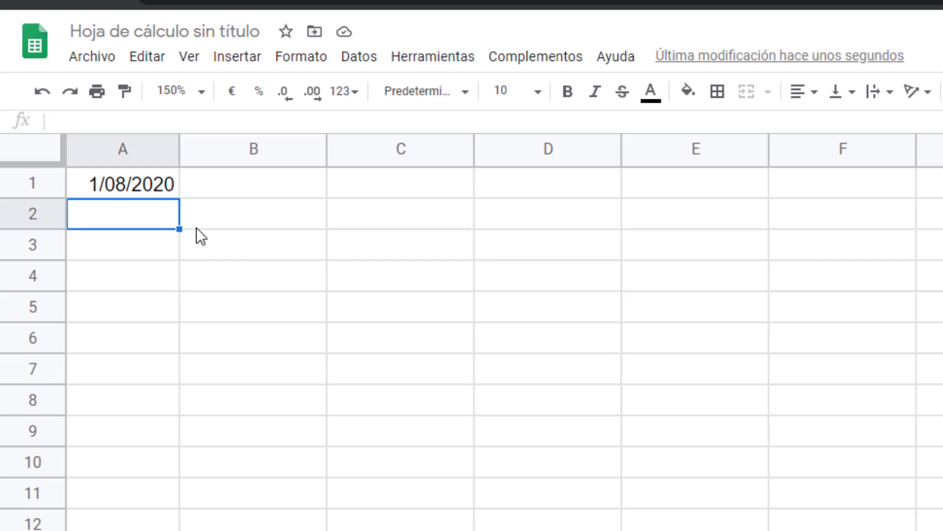
{"action": "type", "text": "="}
{"action": "left_click", "coordinate": [167, 195]}
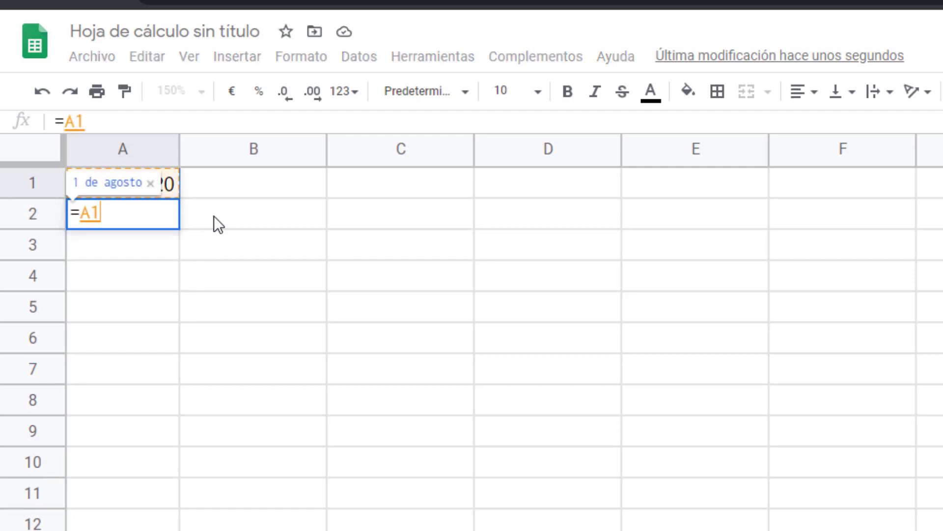
{"action": "type", "text": "+1"}
{"action": "key", "text": "Return"}
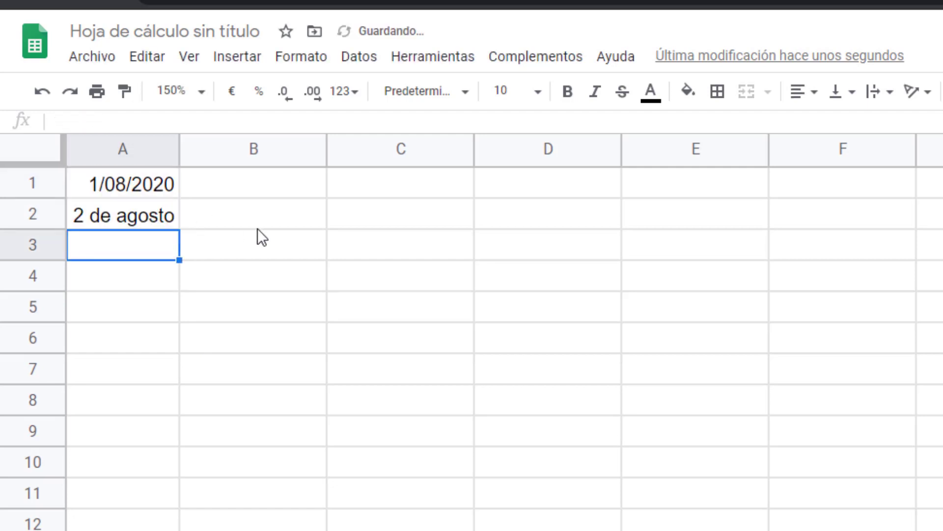
{"action": "left_click", "coordinate": [115, 216]}
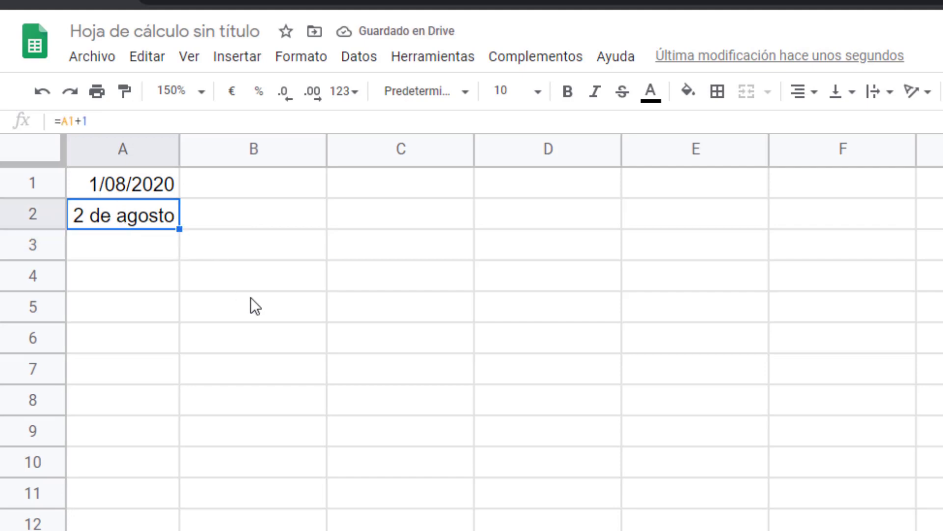
{"action": "left_click", "coordinate": [132, 118]}
{"action": "key", "text": "BackSpace"}
{"action": "type", "text": "30"}
{"action": "key", "text": "Return"}
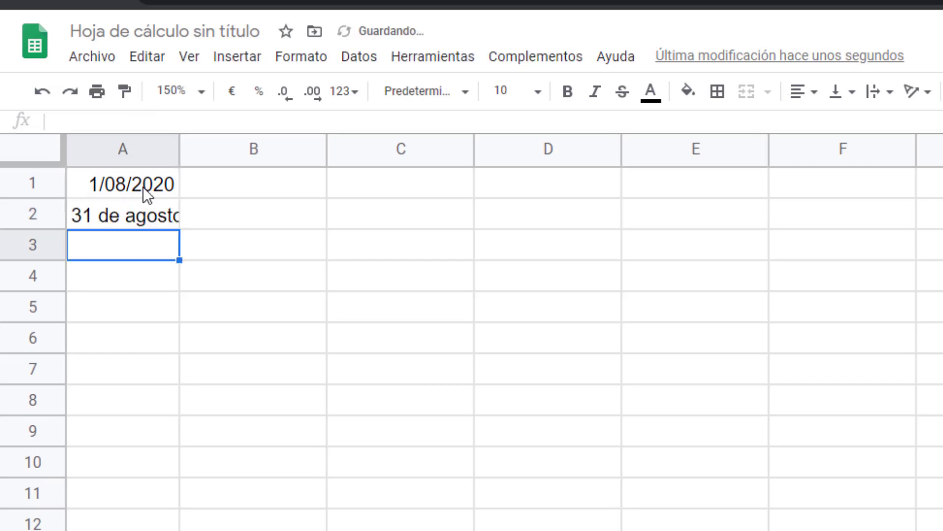
{"action": "left_click", "coordinate": [134, 215]}
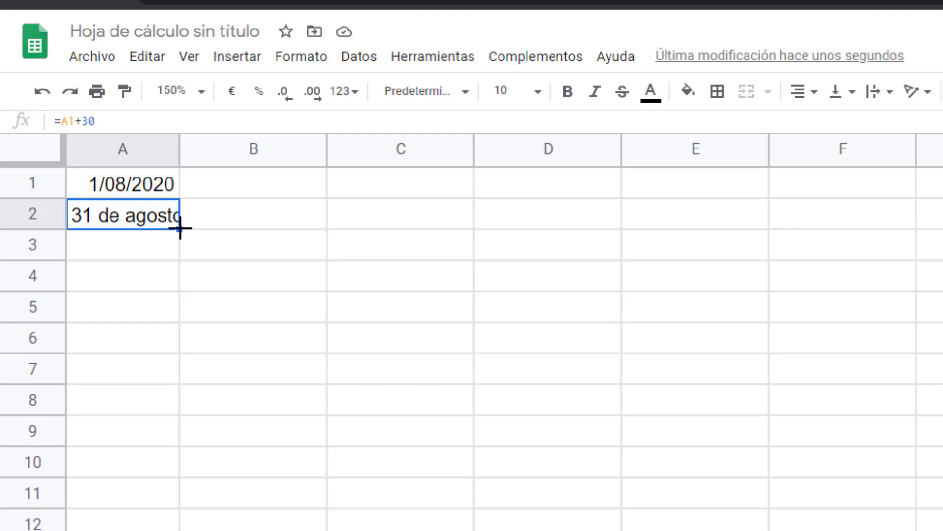
{"action": "key", "text": "Delete"}
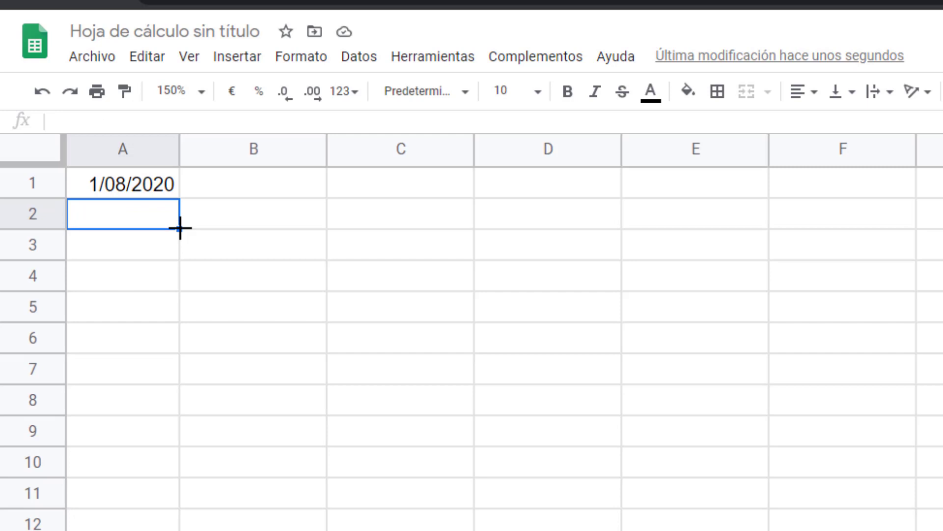
- In A2, start the formula =fecha(año(A1); taking the year from A1
{"action": "type", "text": "="}
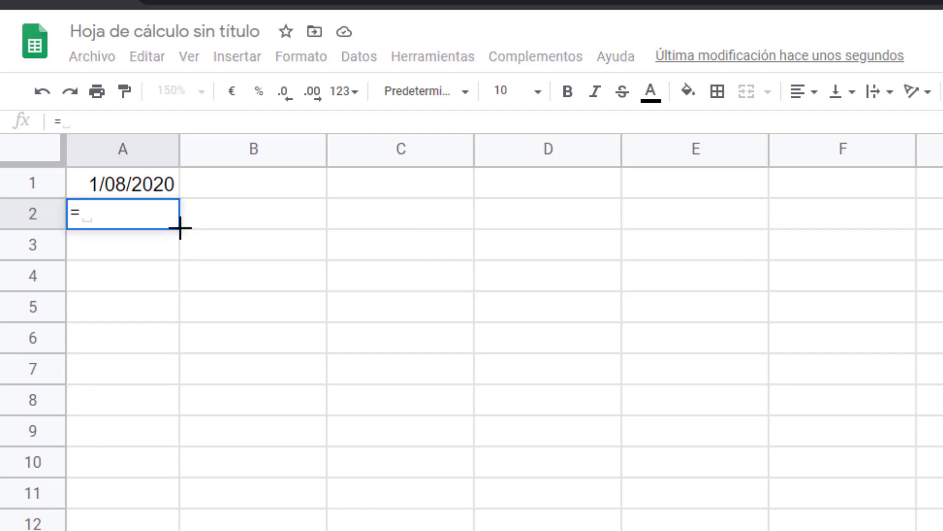
{"action": "type", "text": "fecha("}
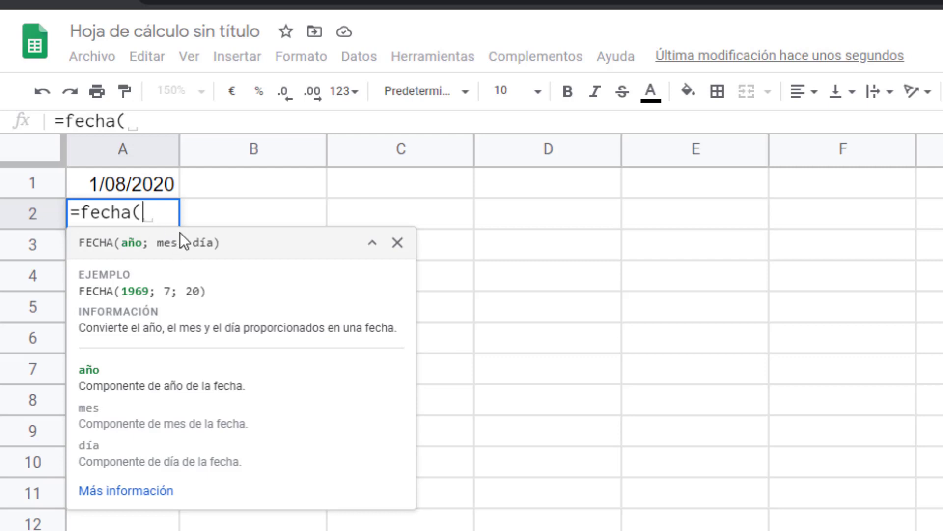
{"action": "type", "text": "año("}
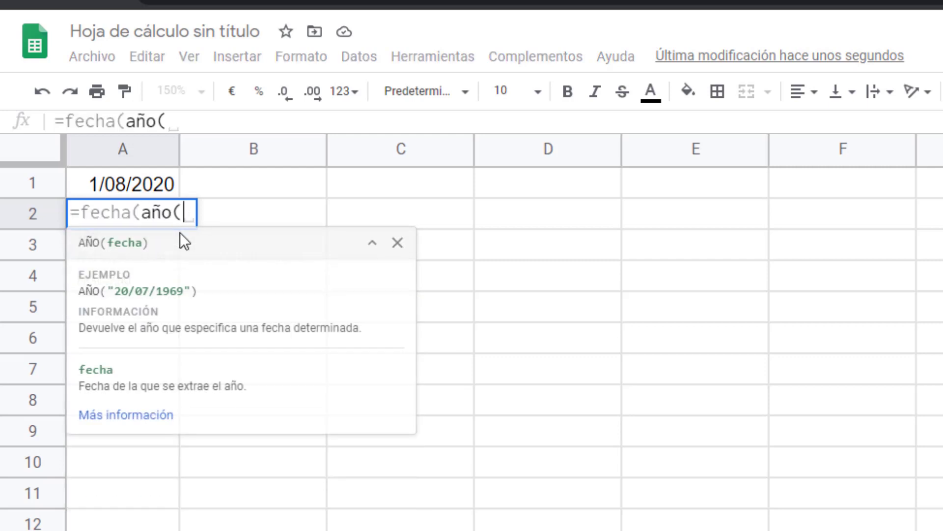
{"action": "left_click", "coordinate": [149, 194]}
{"action": "type", "text": ")"}
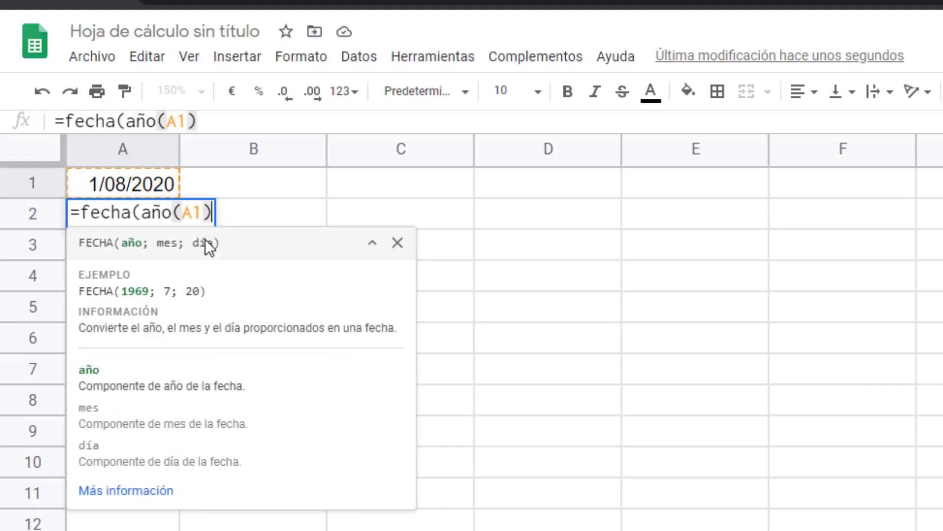
{"action": "type", "text": ";"}
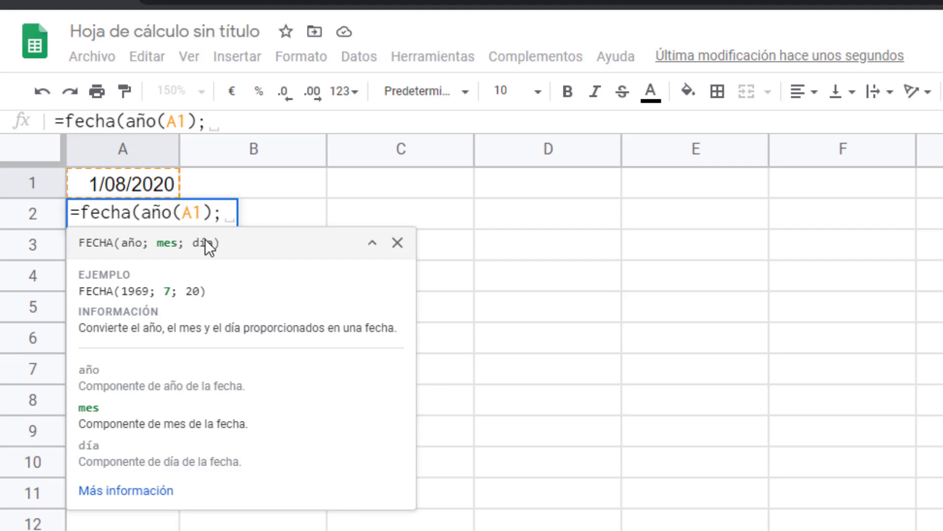
- Complete A2 as =fecha(año(A1);mes(A1)+1;dia(A1)) so it shows 1 de septiembre
{"action": "type", "text": "mes("}
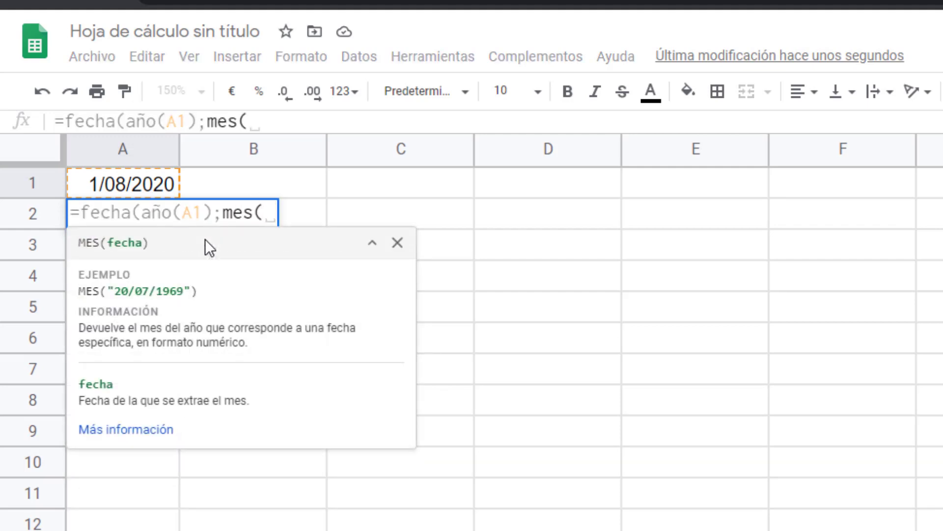
{"action": "left_click", "coordinate": [155, 191]}
{"action": "type", "text": ")"}
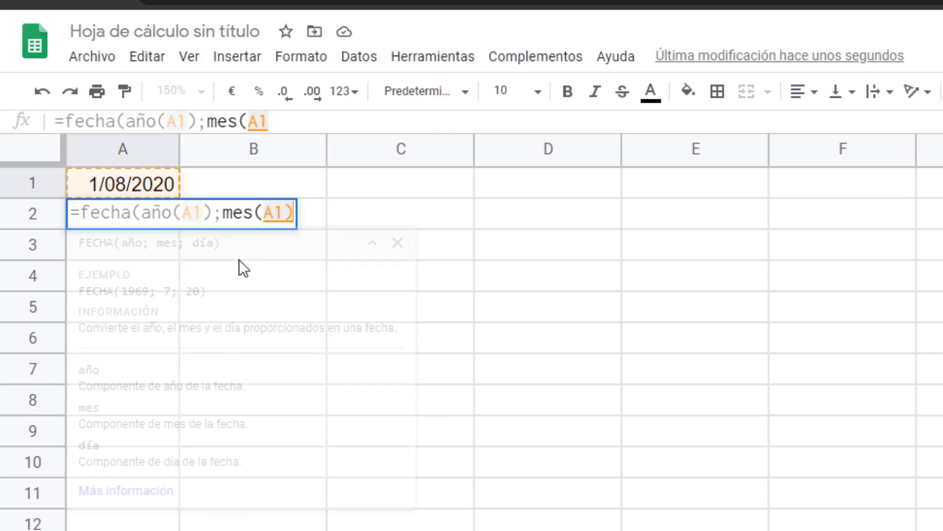
{"action": "type", "text": "+1"}
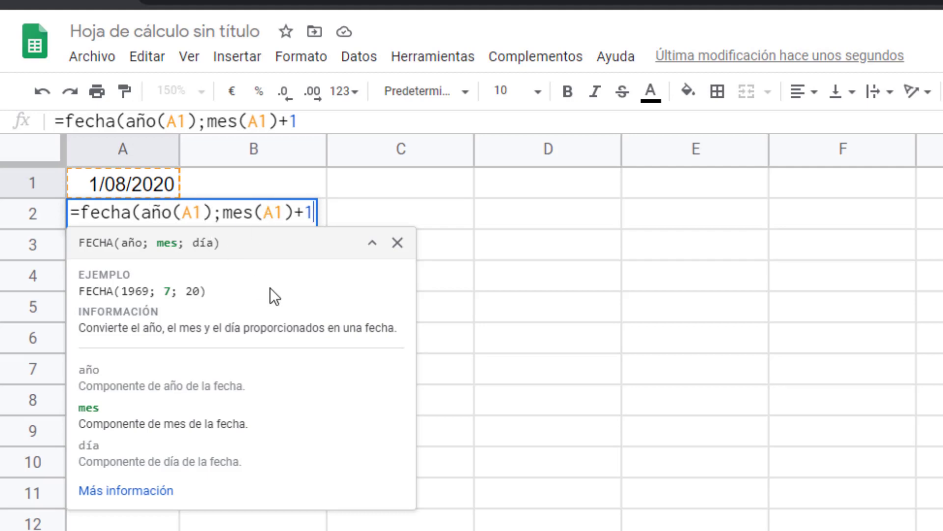
{"action": "type", "text": ";"}
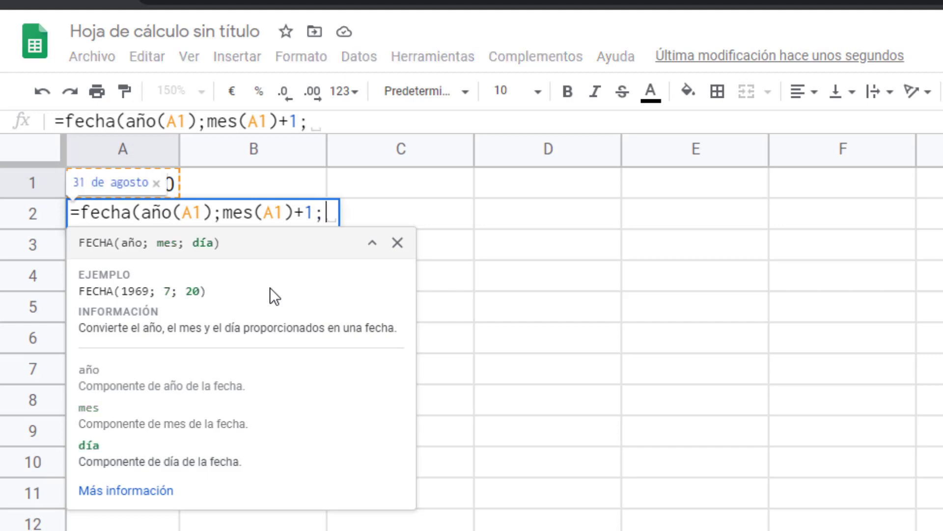
{"action": "type", "text": "dia"}
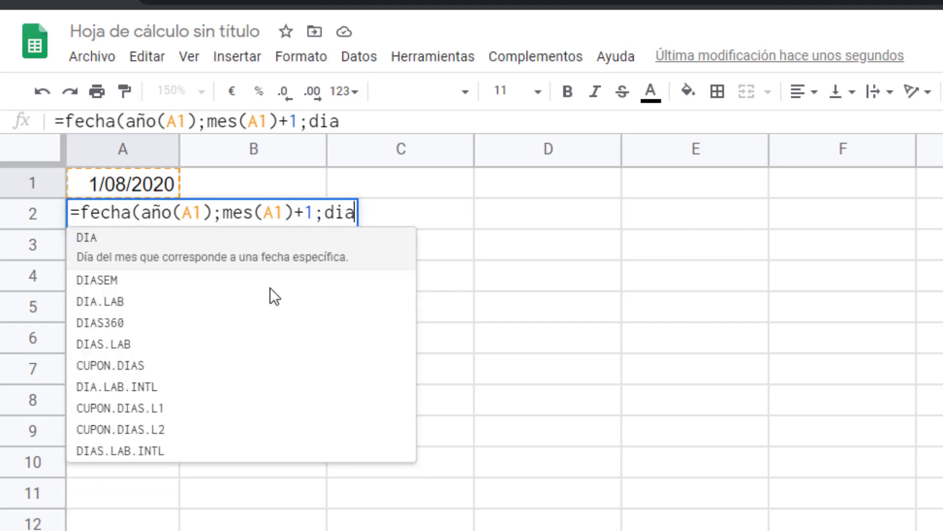
{"action": "type", "text": "("}
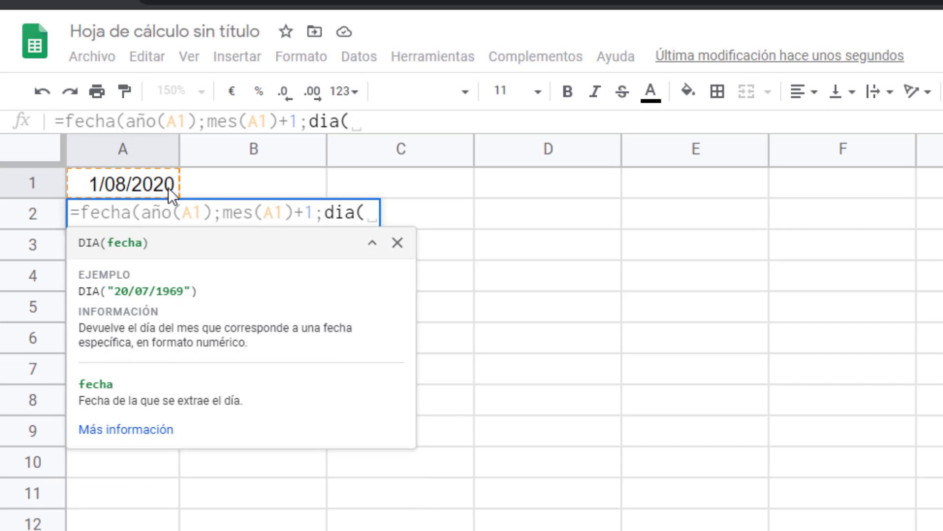
{"action": "left_click", "coordinate": [147, 186]}
{"action": "type", "text": ")"}
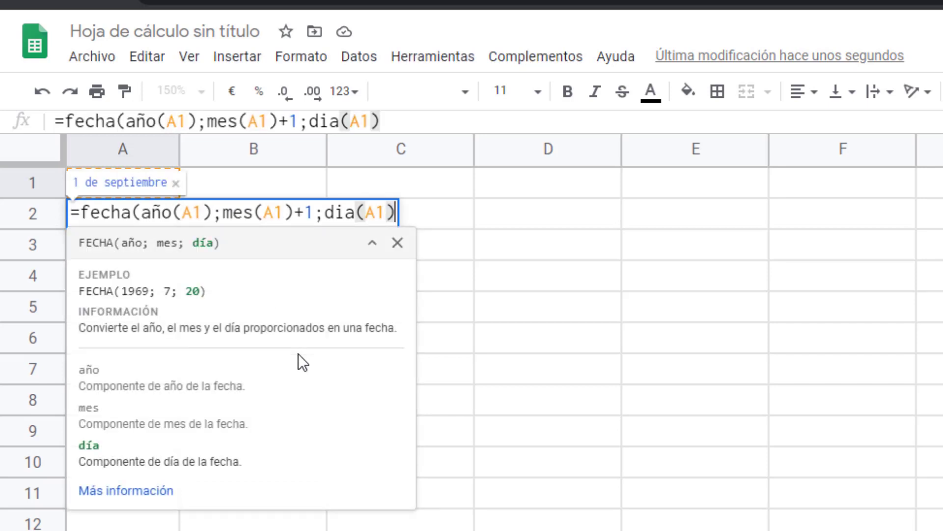
{"action": "type", "text": ")"}
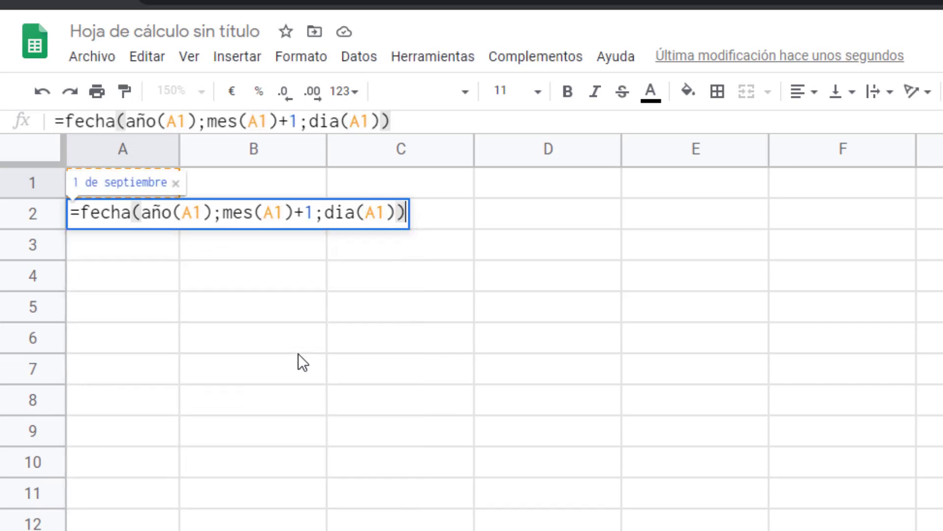
{"action": "key", "text": "Return"}
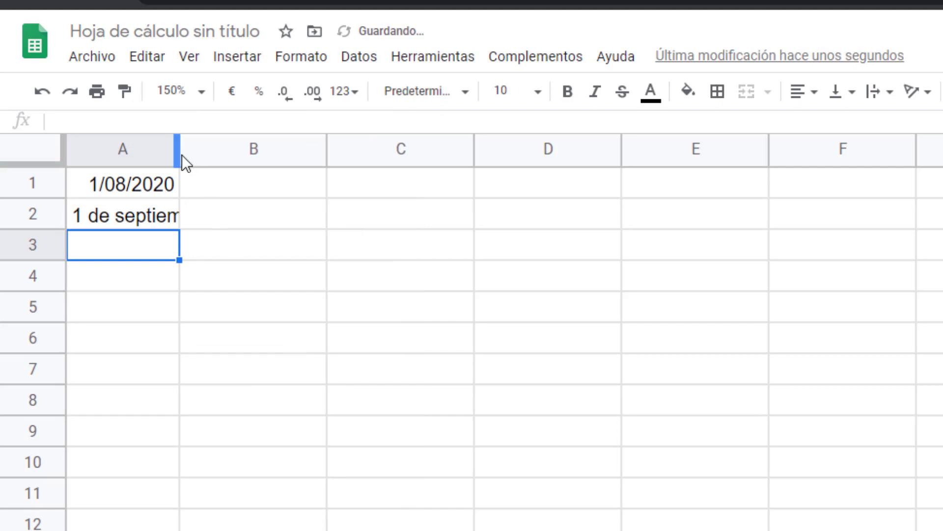
- Auto-fit column A and fill the A2 formula down to A12, ending at 1 de julio
{"action": "double_click", "coordinate": [179, 150]}
{"action": "left_click", "coordinate": [324, 312]}
{"action": "left_click", "coordinate": [157, 184]}
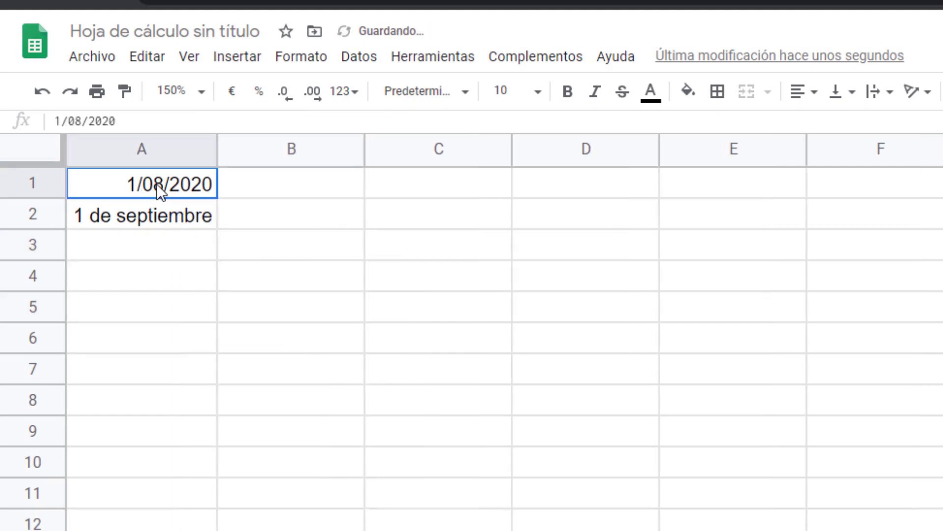
{"action": "left_click", "coordinate": [148, 214]}
{"action": "left_click_drag", "start_coordinate": [135, 143], "coordinate": [136, 329]}
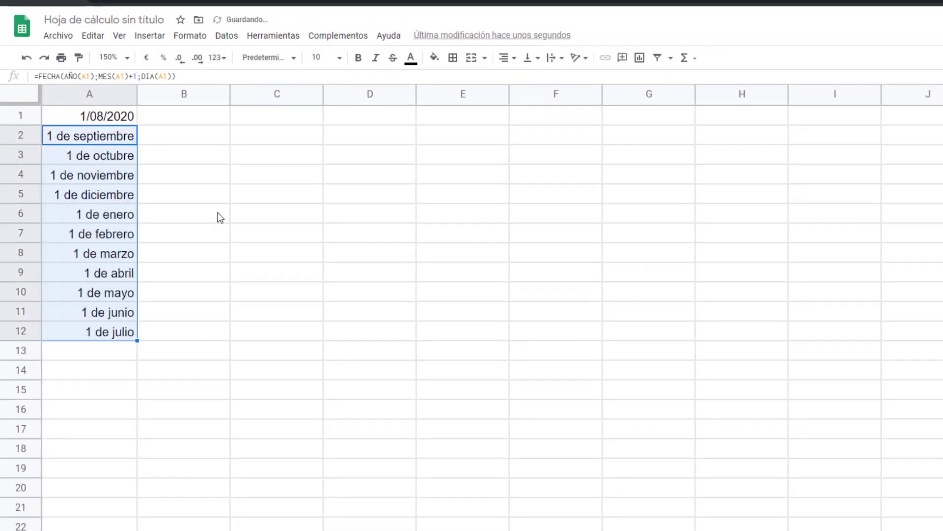
{"action": "left_click", "coordinate": [185, 144]}
{"action": "left_click", "coordinate": [132, 332]}
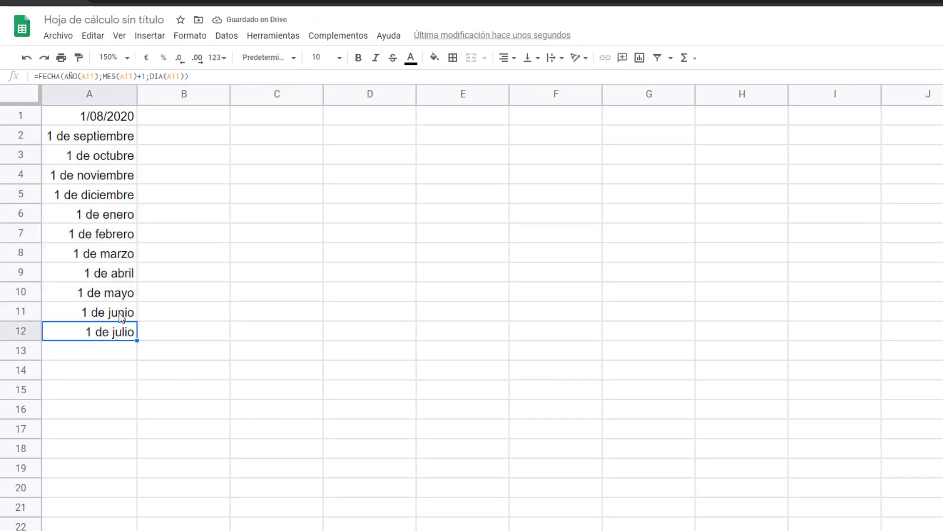
- Apply the Fecha number format to all of column A, showing 1/08/2020 to 1/07/2021
{"action": "double_click", "coordinate": [136, 95]}
{"action": "left_click", "coordinate": [98, 95]}
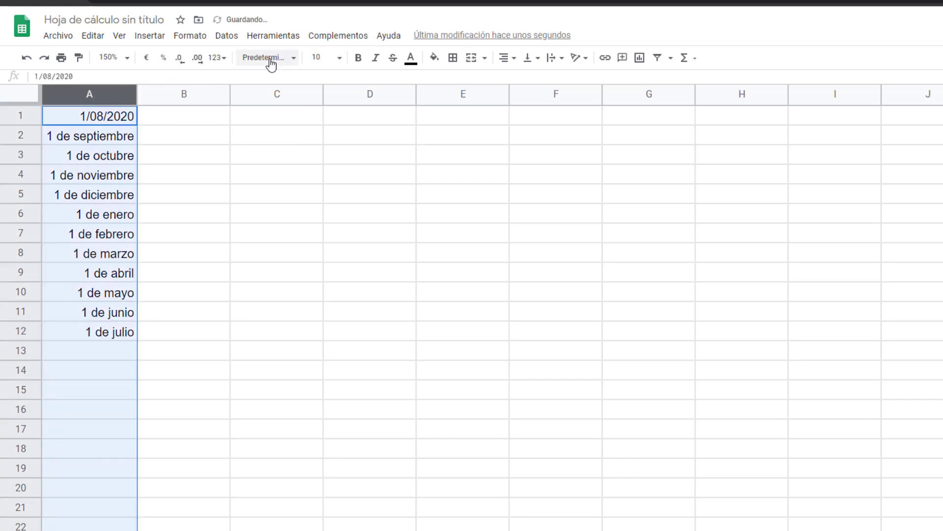
{"action": "left_click", "coordinate": [217, 58]}
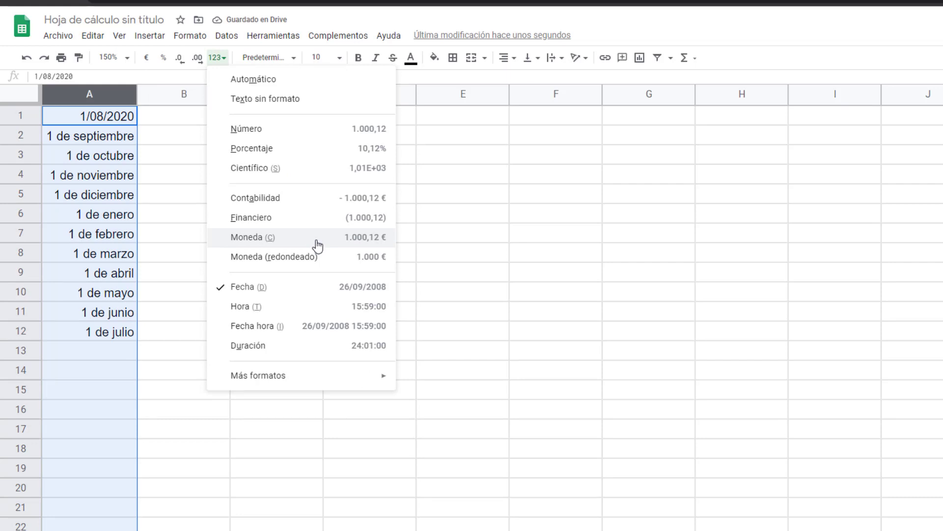
{"action": "left_click", "coordinate": [320, 295]}
- Copy the monthly formula from A12 down to row 29
{"action": "left_click", "coordinate": [164, 336]}
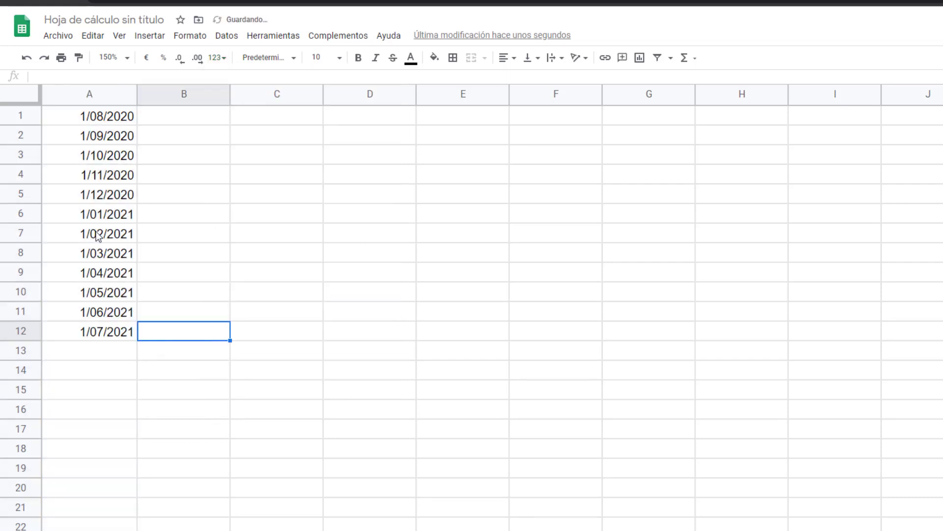
{"action": "left_click_drag", "start_coordinate": [74, 214], "coordinate": [99, 332]}
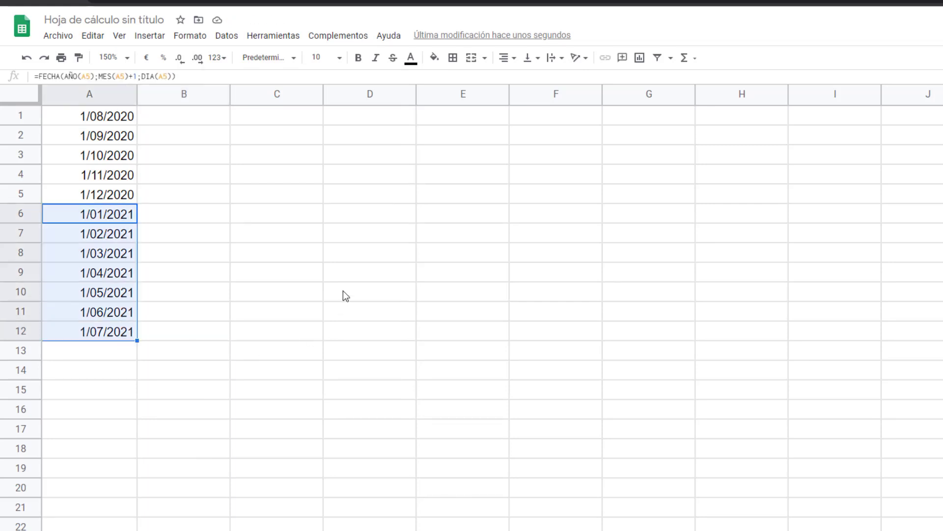
{"action": "left_click", "coordinate": [116, 195]}
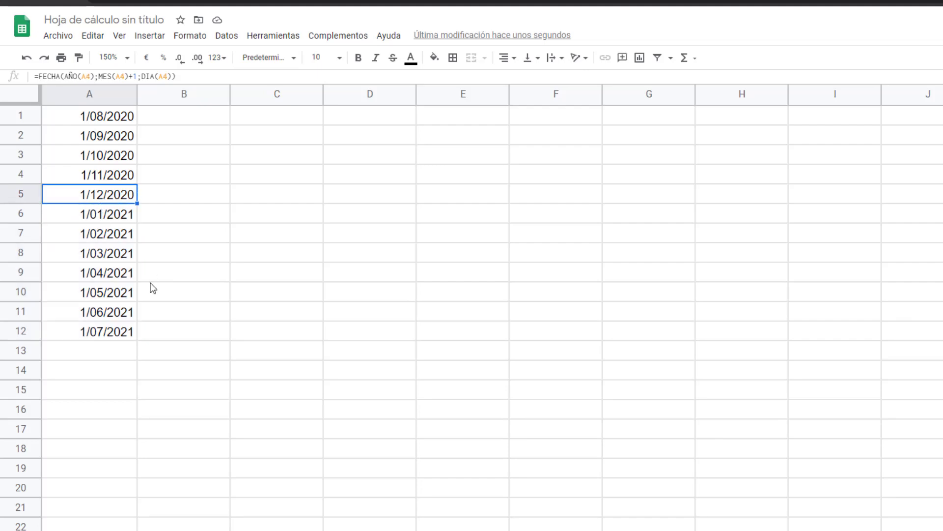
{"action": "left_click", "coordinate": [126, 222]}
{"action": "left_click", "coordinate": [126, 334]}
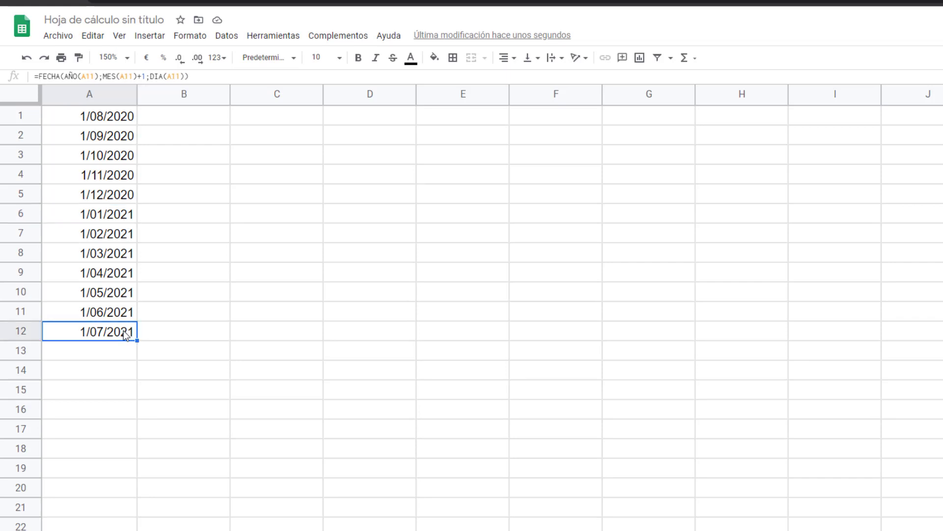
{"action": "mouse_move", "coordinate": [137, 340]}
{"action": "left_mouse_down"}
{"action": "mouse_move", "coordinate": [141, 521]}
{"action": "mouse_move", "coordinate": [149, 429]}
{"action": "left_mouse_up"}
{"action": "scroll", "coordinate": [148, 429], "scroll_direction": "up", "scroll_amount": 2}
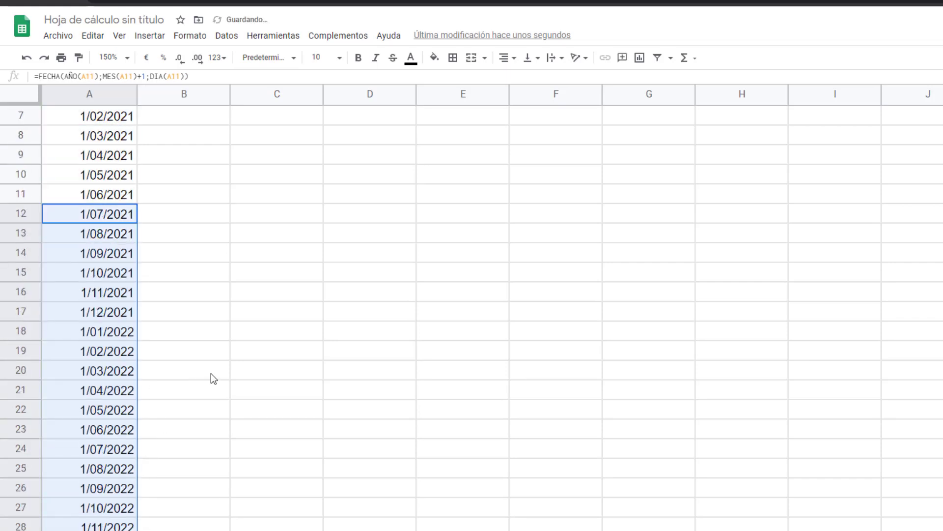
{"action": "scroll", "coordinate": [211, 373], "scroll_direction": "down", "scroll_amount": 2}
{"action": "left_click", "coordinate": [199, 434]}
- Extend the dates from A29 (1/12/2022) down to 1/03/2023 in row 32
{"action": "left_click", "coordinate": [122, 474]}
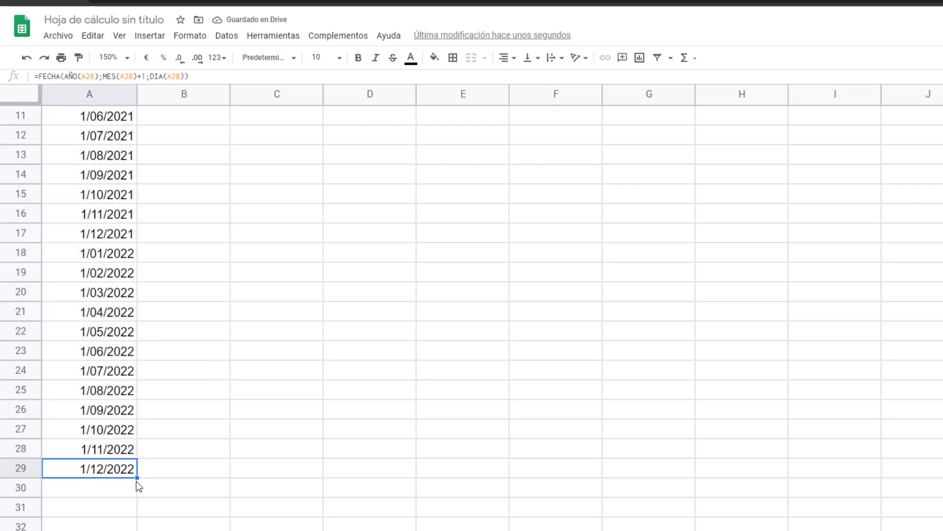
{"action": "left_click", "coordinate": [132, 484]}
{"action": "left_click", "coordinate": [132, 470]}
{"action": "left_click_drag", "start_coordinate": [138, 477], "coordinate": [142, 524]}
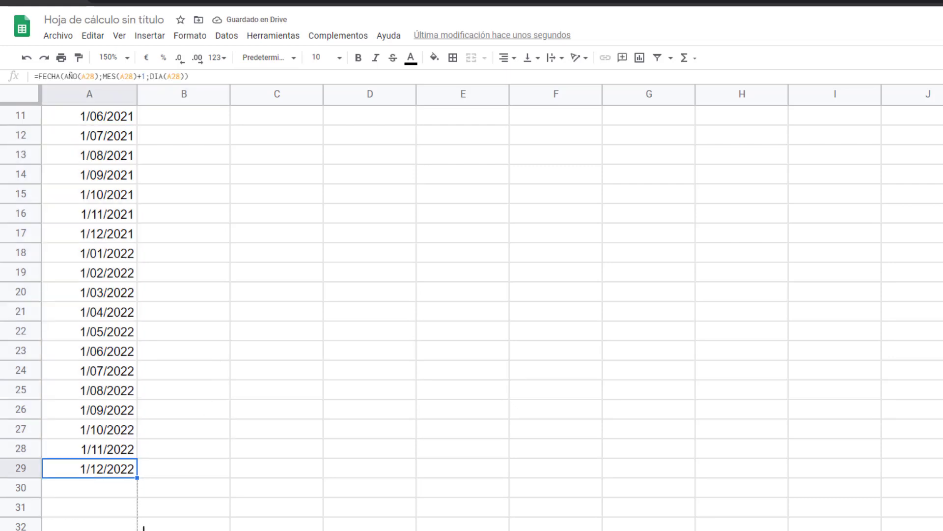
{"action": "left_click", "coordinate": [220, 439]}
{"action": "scroll", "coordinate": [222, 442], "scroll_direction": "up", "scroll_amount": 4}
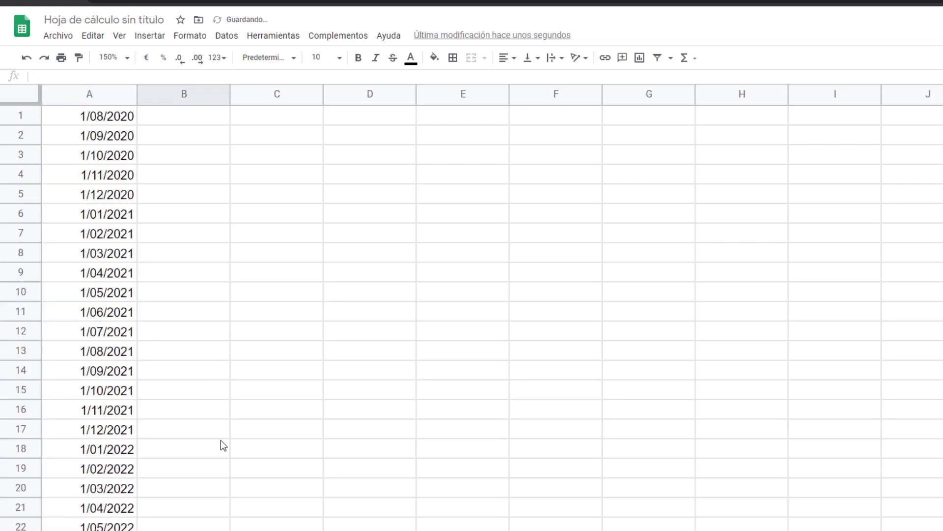
- Apply the long weekday date format 'martes, 5 de agosto de 1930' to A1
{"action": "left_click", "coordinate": [91, 118]}
{"action": "left_click", "coordinate": [217, 57]}
{"action": "mouse_move", "coordinate": [258, 376]}
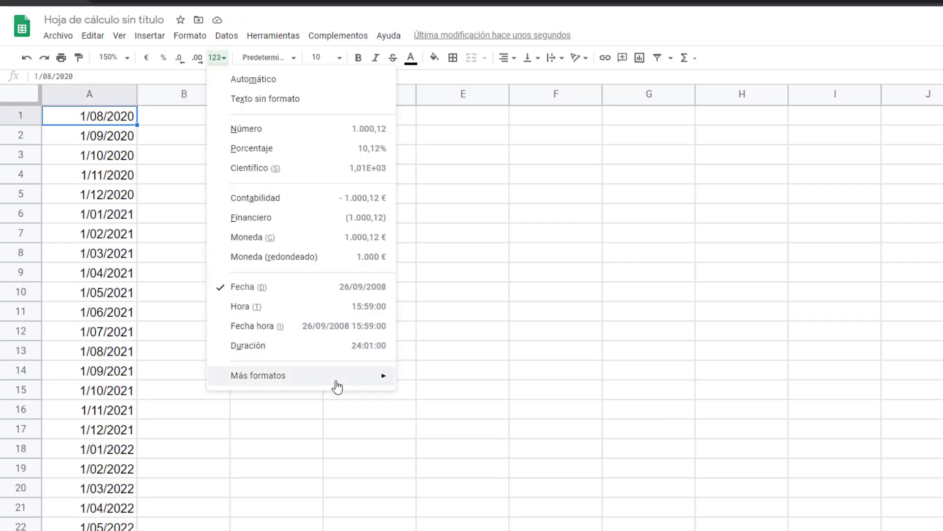
{"action": "left_click", "coordinate": [544, 400]}
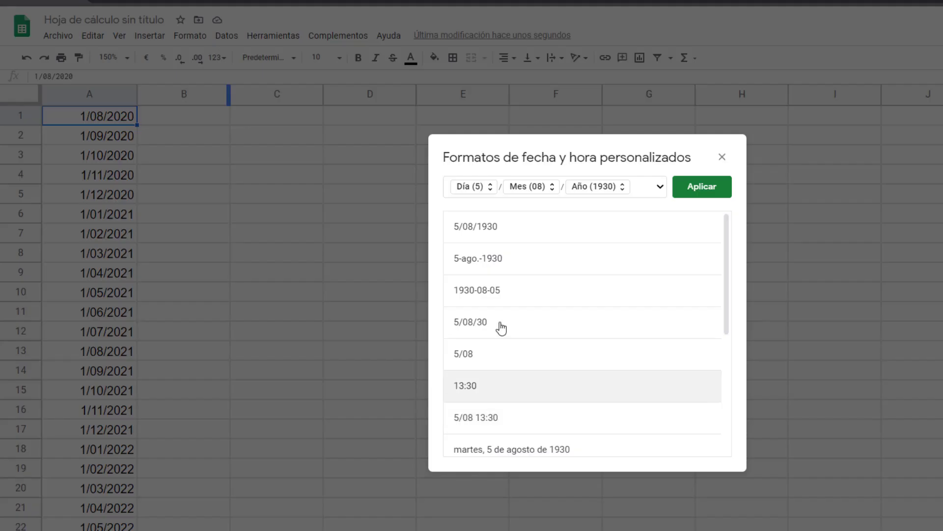
{"action": "scroll", "coordinate": [521, 273], "scroll_direction": "down", "scroll_amount": 1}
{"action": "scroll", "coordinate": [521, 272], "scroll_direction": "down", "scroll_amount": 2}
{"action": "left_click", "coordinate": [526, 339]}
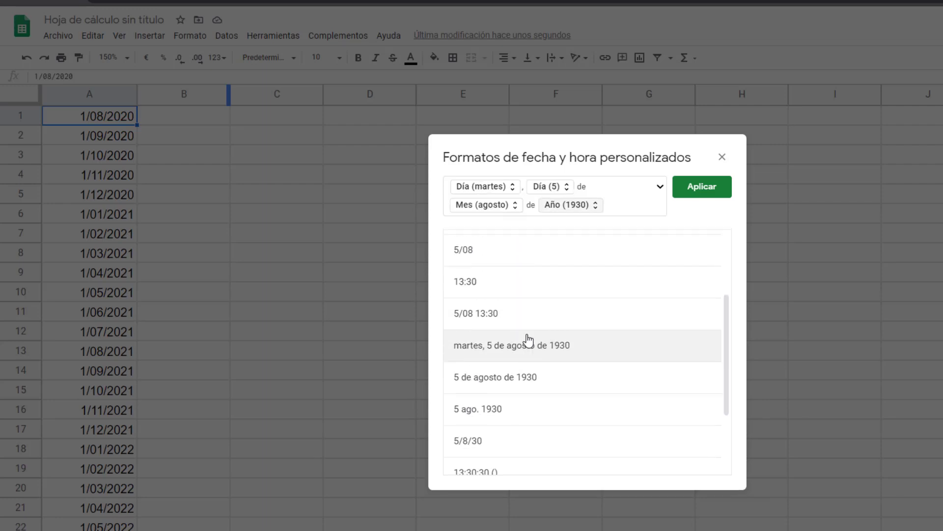
{"action": "left_click", "coordinate": [604, 368]}
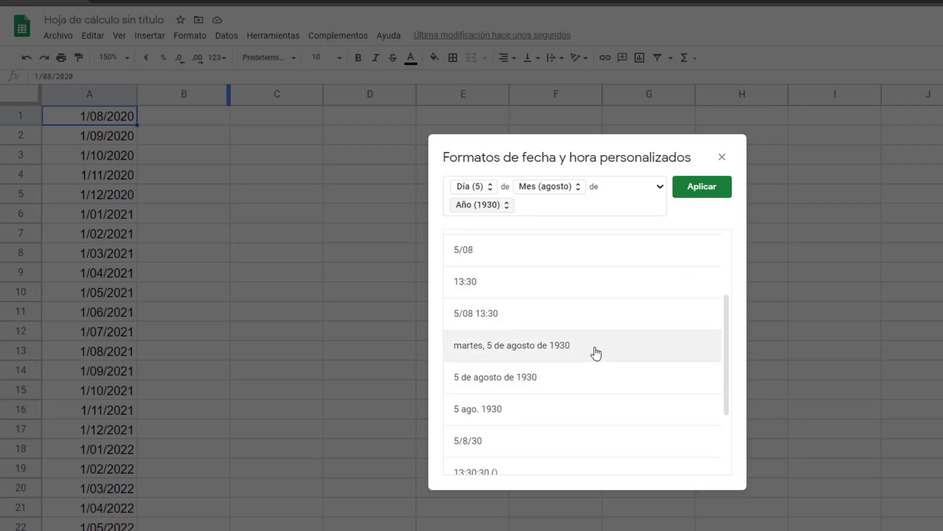
{"action": "left_click", "coordinate": [639, 344]}
{"action": "left_click", "coordinate": [703, 192]}
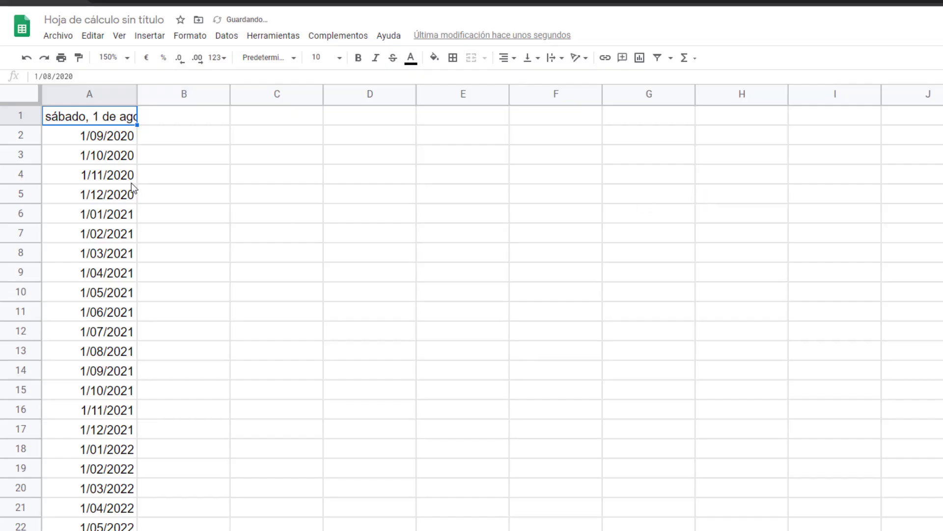
- Apply the same long weekday date format to all of column A
{"action": "left_click", "coordinate": [108, 95]}
{"action": "left_click", "coordinate": [216, 57]}
{"action": "mouse_move", "coordinate": [258, 394]}
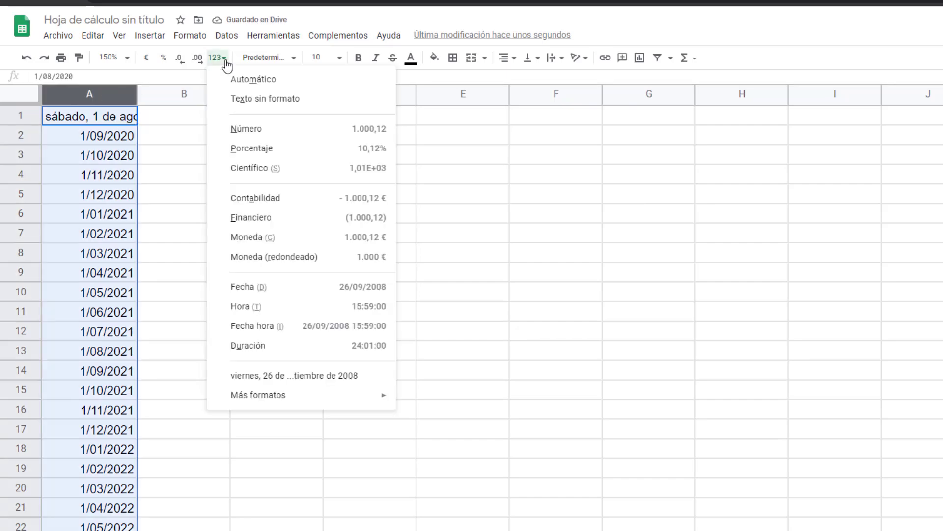
{"action": "left_click", "coordinate": [476, 419]}
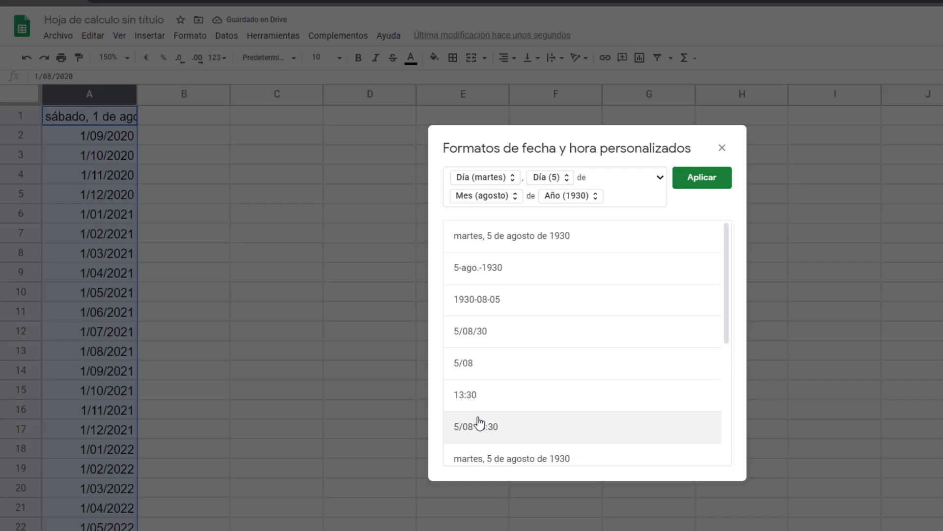
{"action": "left_click", "coordinate": [717, 181]}
{"action": "left_click", "coordinate": [175, 150]}
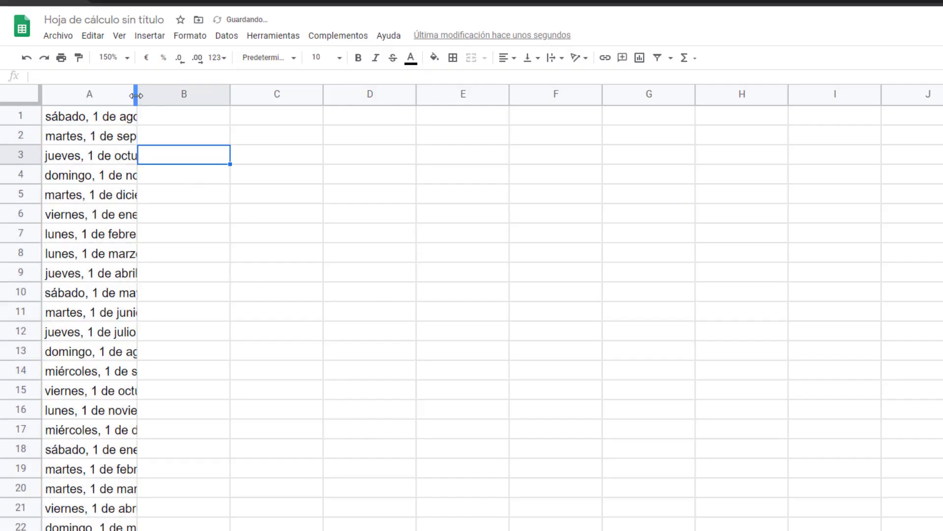
- Auto-fit column A so the full long weekday dates are readable
{"action": "double_click", "coordinate": [136, 94]}
{"action": "left_click", "coordinate": [348, 255]}
{"action": "scroll", "coordinate": [315, 325], "scroll_direction": "down", "scroll_amount": 5}
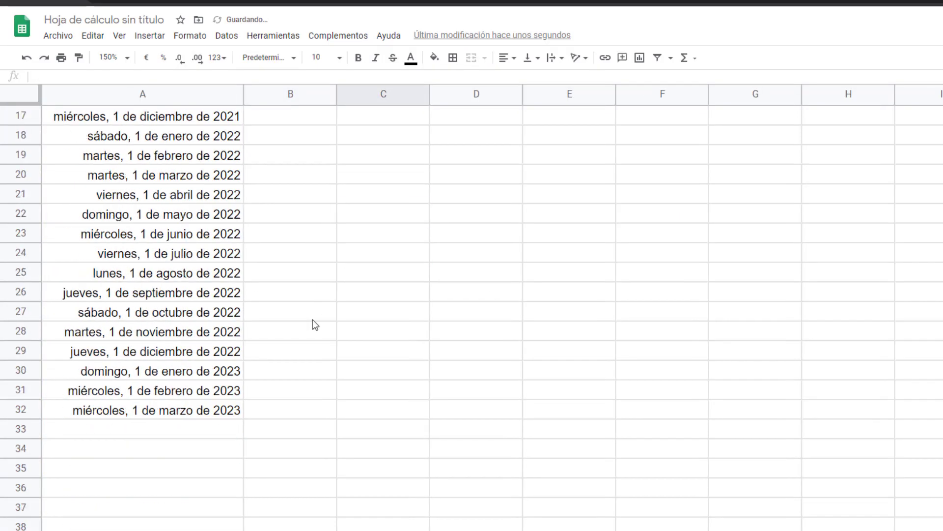
{"action": "scroll", "coordinate": [315, 325], "scroll_direction": "down", "scroll_amount": 1}
{"action": "scroll", "coordinate": [315, 324], "scroll_direction": "up", "scroll_amount": 6}
{"action": "scroll", "coordinate": [309, 293], "scroll_direction": "up", "scroll_amount": 1}
- Check A1's underlying value and the last date, 1 de marzo de 2023, in row 32
{"action": "left_click", "coordinate": [191, 118]}
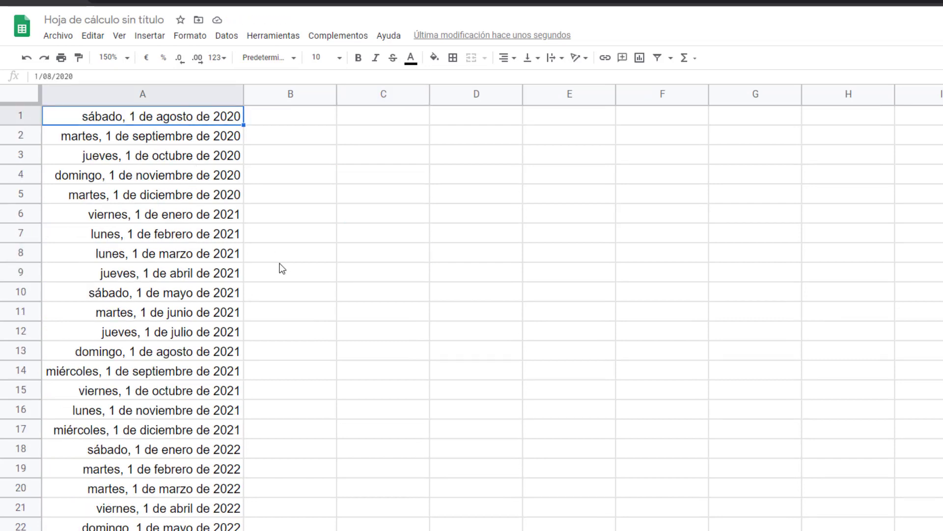
{"action": "left_click_drag", "start_coordinate": [81, 76], "coordinate": [25, 69]}
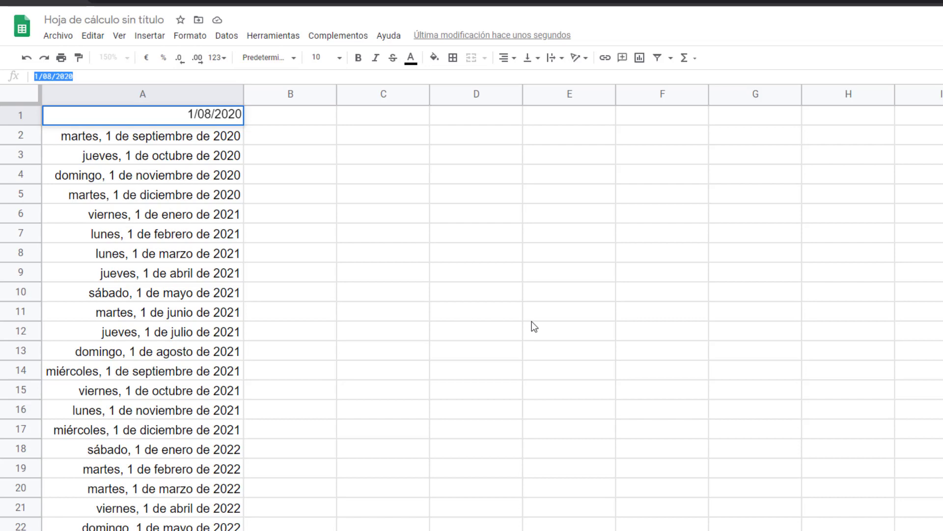
{"action": "left_click", "coordinate": [550, 338]}
{"action": "scroll", "coordinate": [333, 385], "scroll_direction": "down", "scroll_amount": 3}
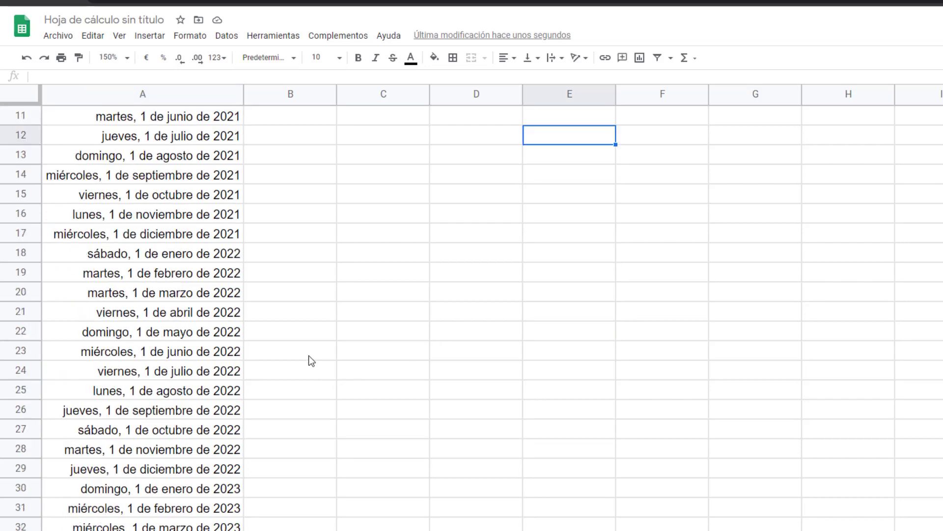
{"action": "scroll", "coordinate": [309, 356], "scroll_direction": "down", "scroll_amount": 3}
{"action": "left_click", "coordinate": [207, 376]}
{"action": "left_click", "coordinate": [276, 399]}
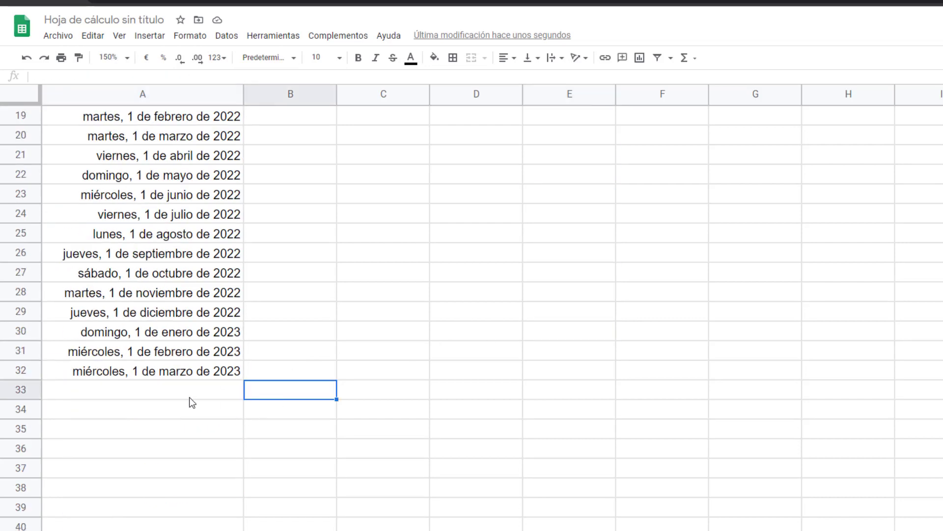
{"action": "left_click", "coordinate": [192, 399]}
{"action": "scroll", "coordinate": [284, 381], "scroll_direction": "up", "scroll_amount": 6}
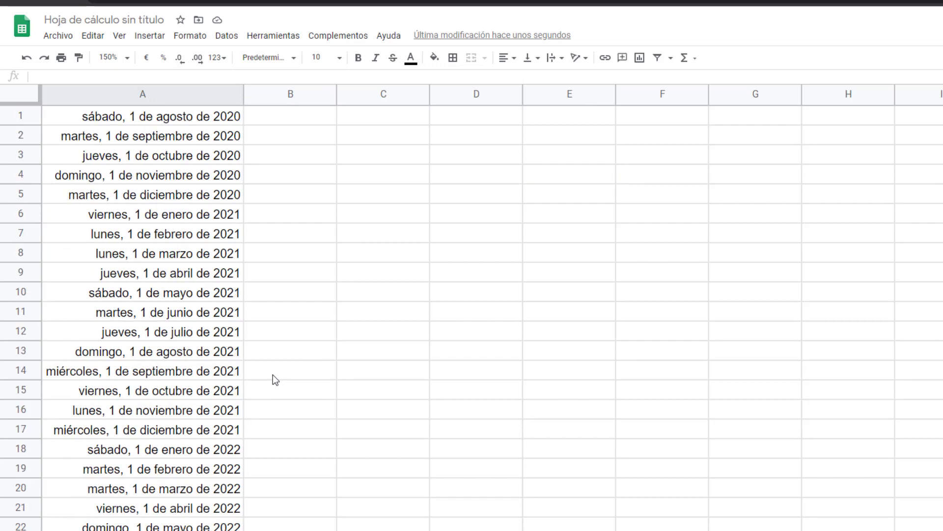
{"action": "left_click", "coordinate": [173, 95]}
- Apply the '5 de agosto de 1930' date format to column A, dropping the weekday
{"action": "left_click", "coordinate": [219, 57]}
{"action": "mouse_move", "coordinate": [258, 394]}
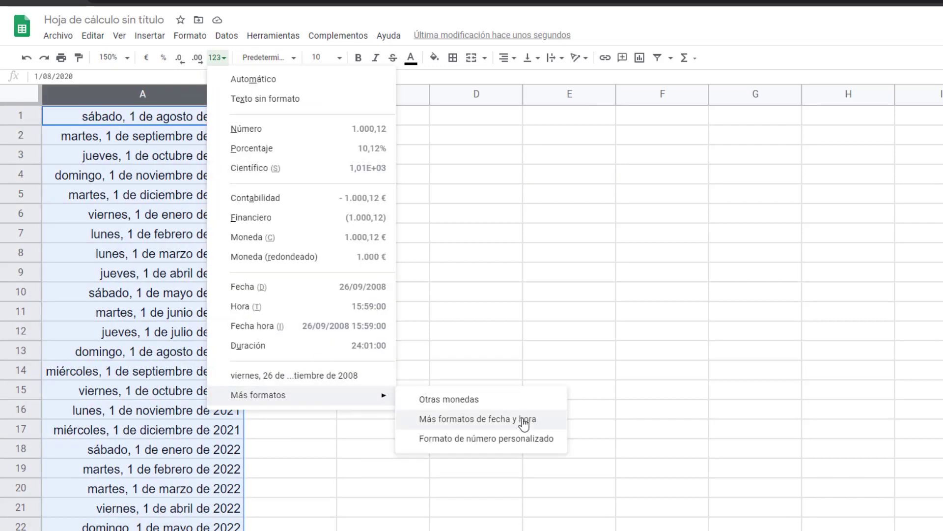
{"action": "left_click", "coordinate": [524, 419]}
{"action": "scroll", "coordinate": [517, 348], "scroll_direction": "down", "scroll_amount": 3}
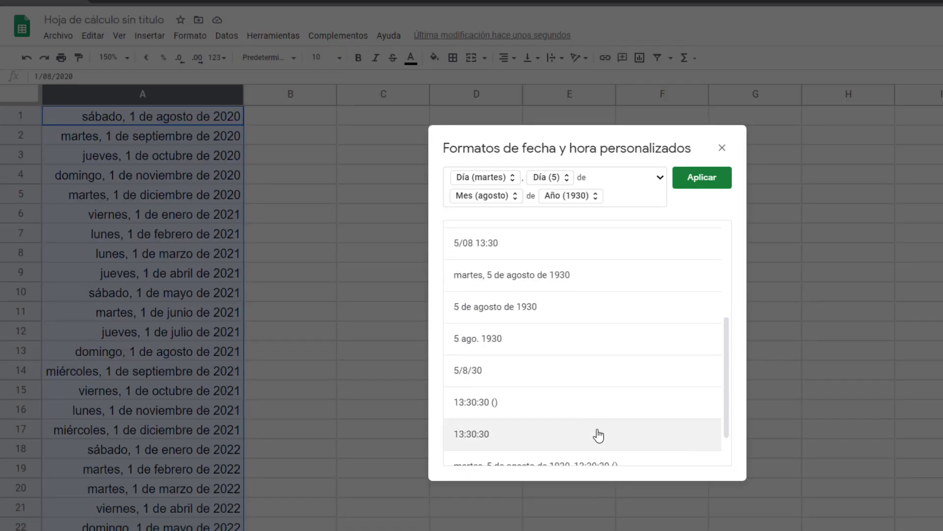
{"action": "scroll", "coordinate": [596, 436], "scroll_direction": "down", "scroll_amount": 1}
{"action": "scroll", "coordinate": [565, 383], "scroll_direction": "up", "scroll_amount": 5}
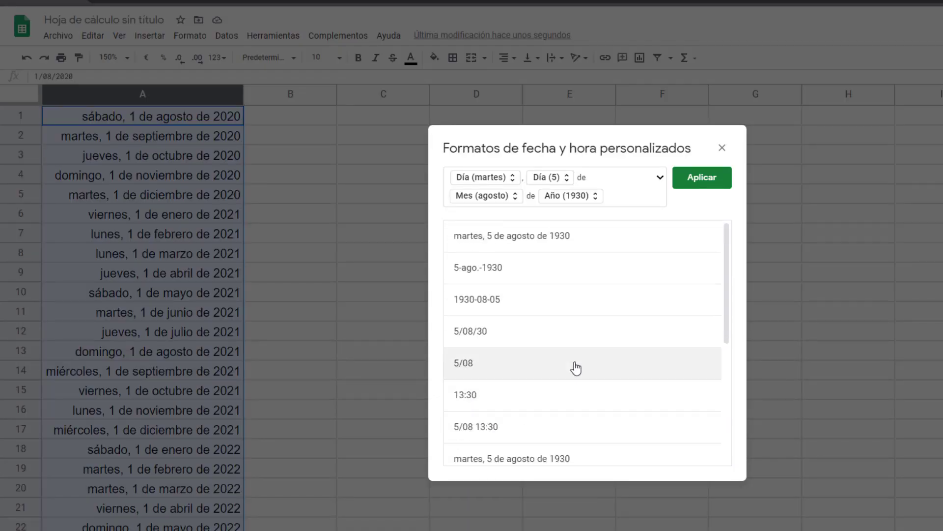
{"action": "scroll", "coordinate": [571, 370], "scroll_direction": "up", "scroll_amount": 2}
{"action": "left_click", "coordinate": [541, 433]}
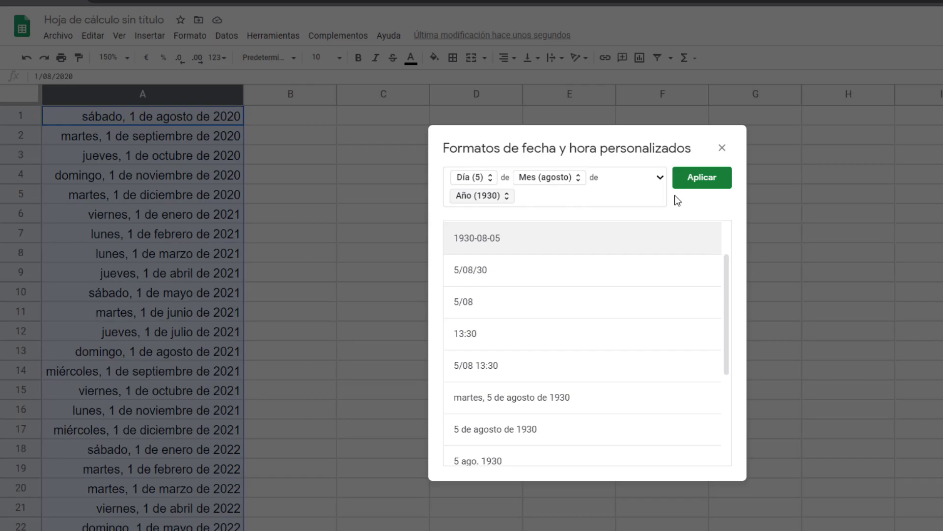
{"action": "left_click", "coordinate": [708, 179]}
- Check the value in A1 and the formula in A2
{"action": "left_click", "coordinate": [402, 256]}
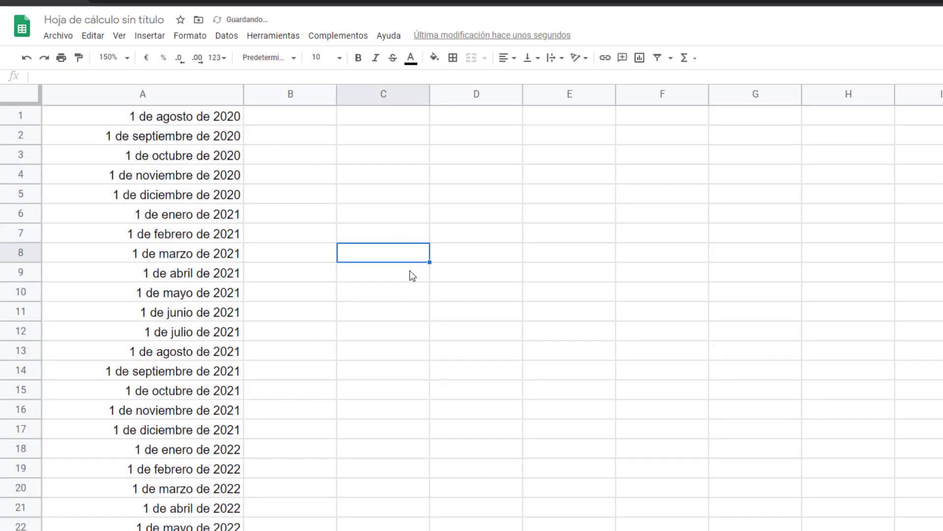
{"action": "left_click", "coordinate": [212, 119]}
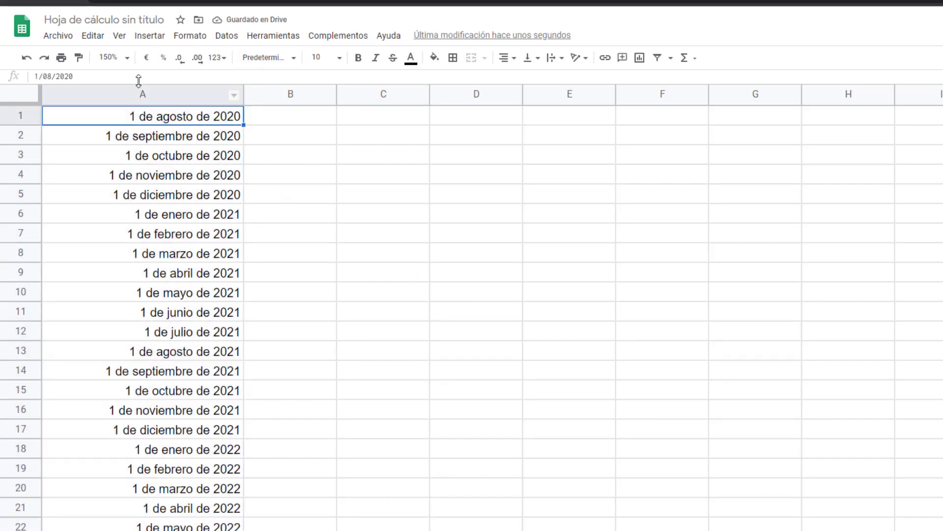
{"action": "key", "text": "Down"}
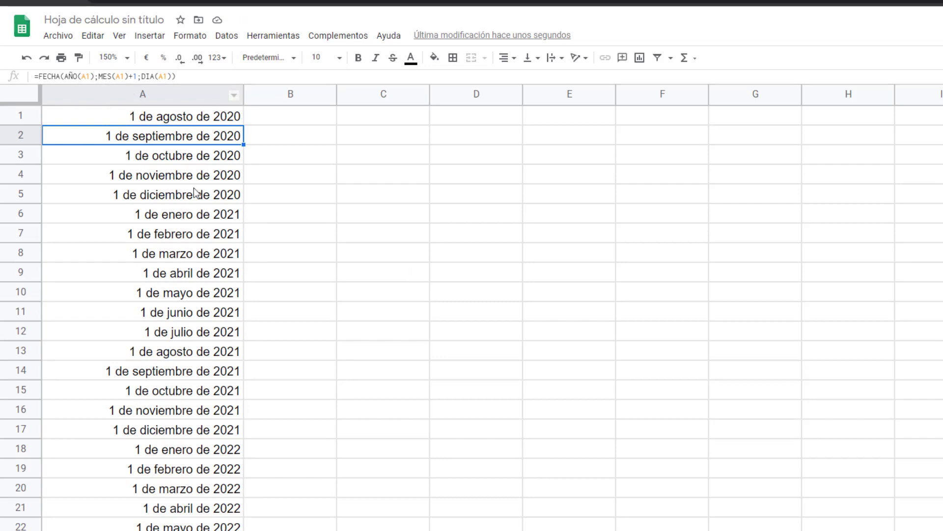